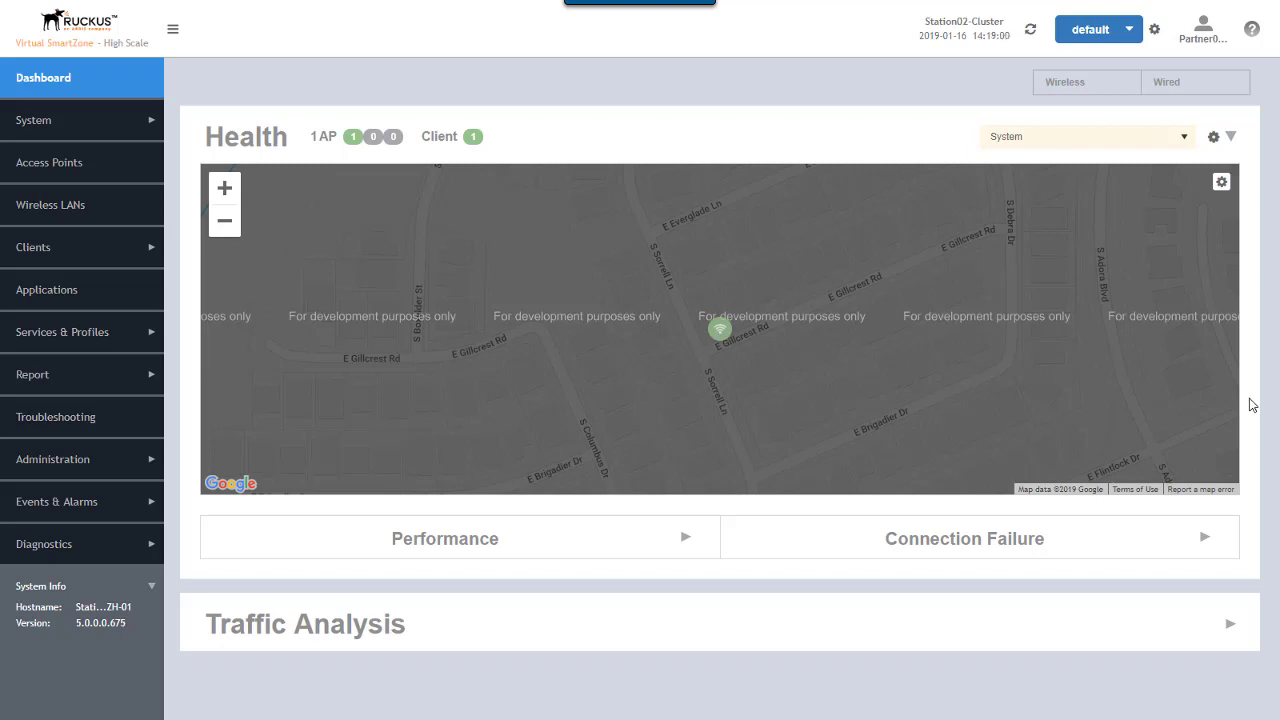
Step: Show the Web Auth portals under Hotspots & Portals for Team02Partner > Team02Domain > Team02Zone
click(80, 342)
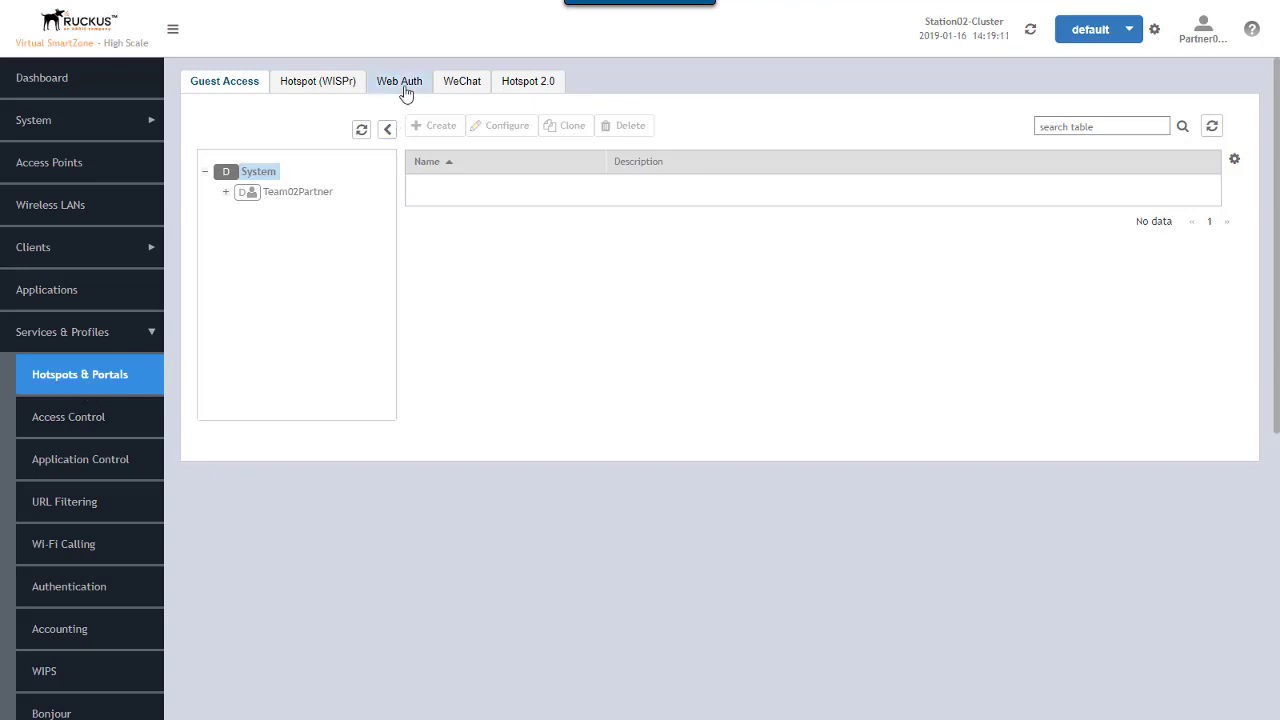
click(403, 85)
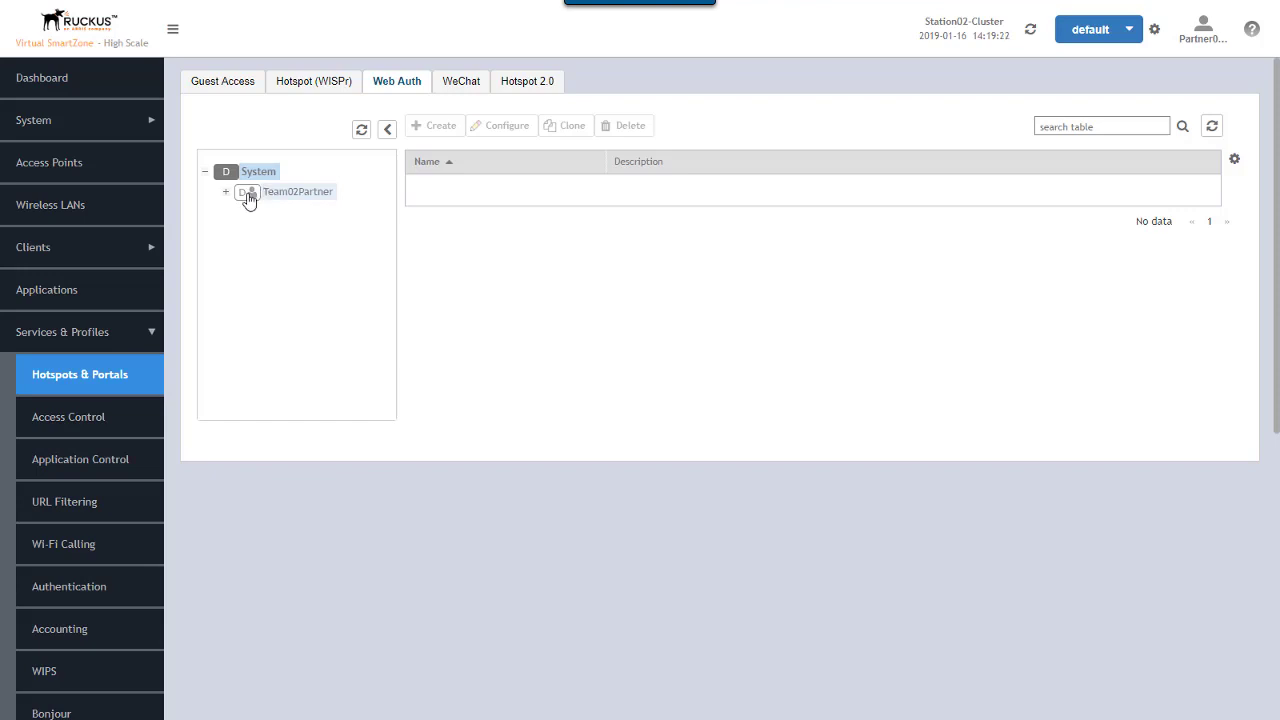
click(249, 198)
click(227, 193)
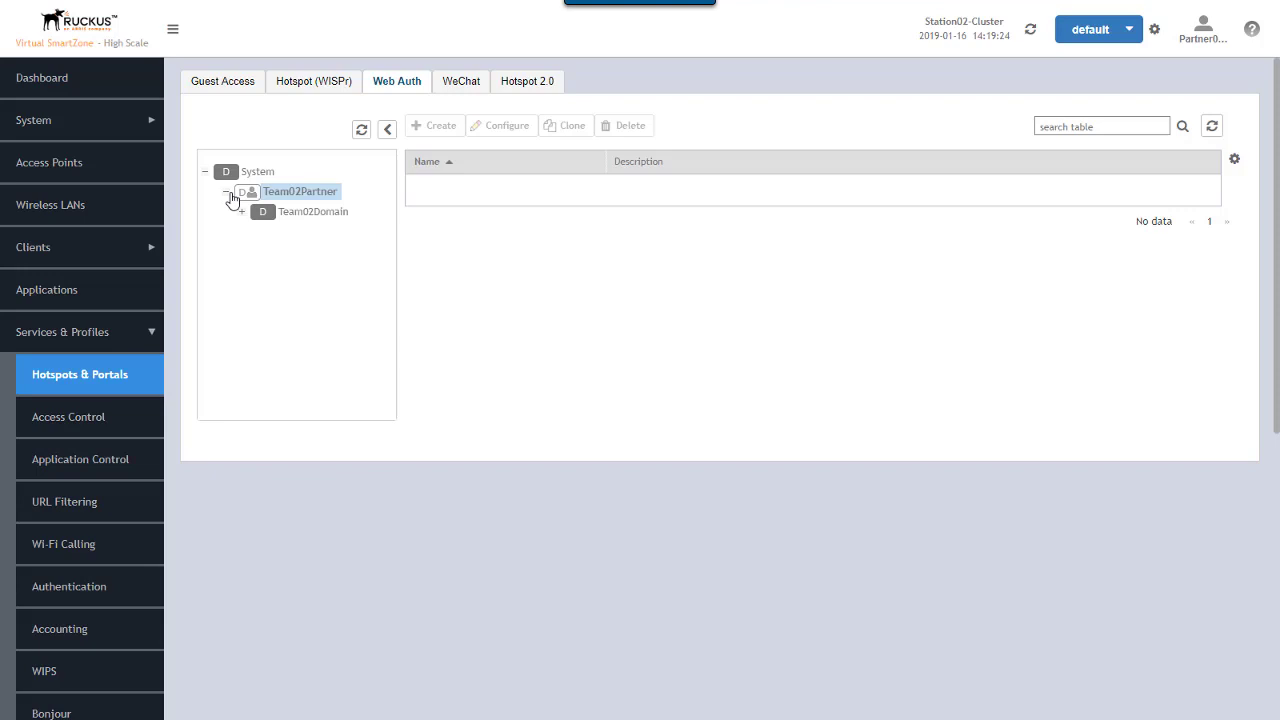
click(248, 213)
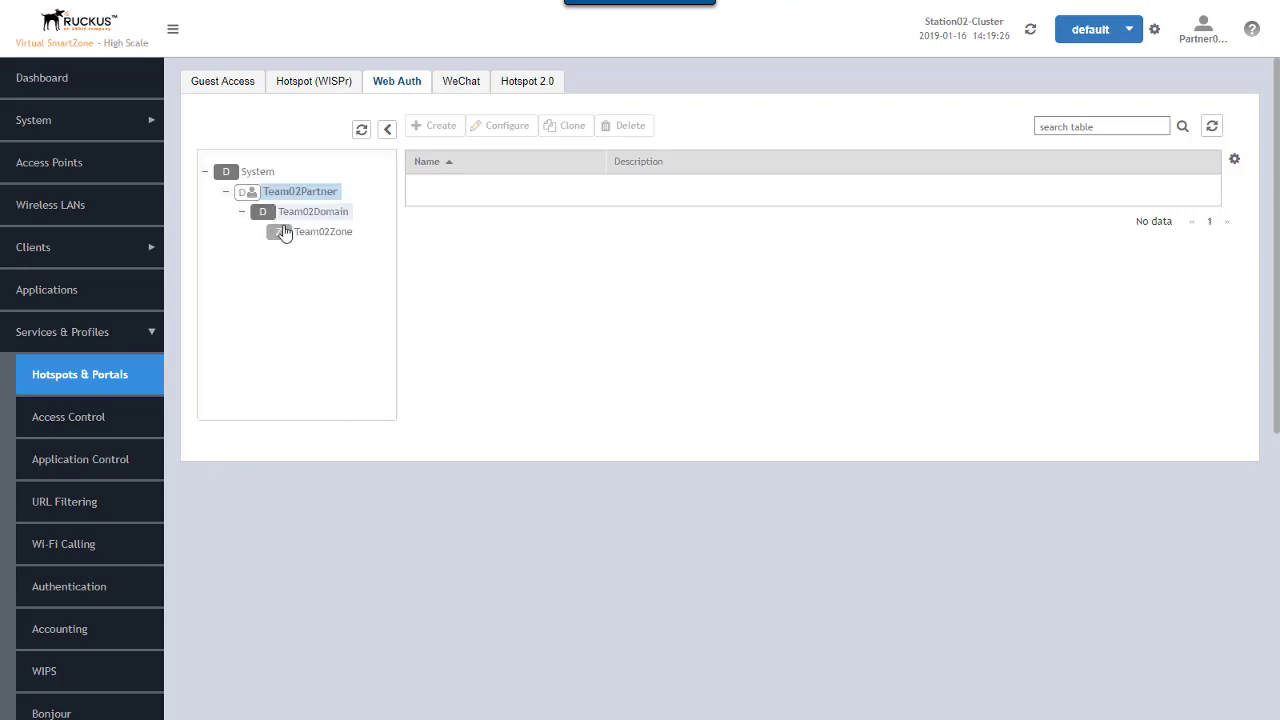
click(296, 232)
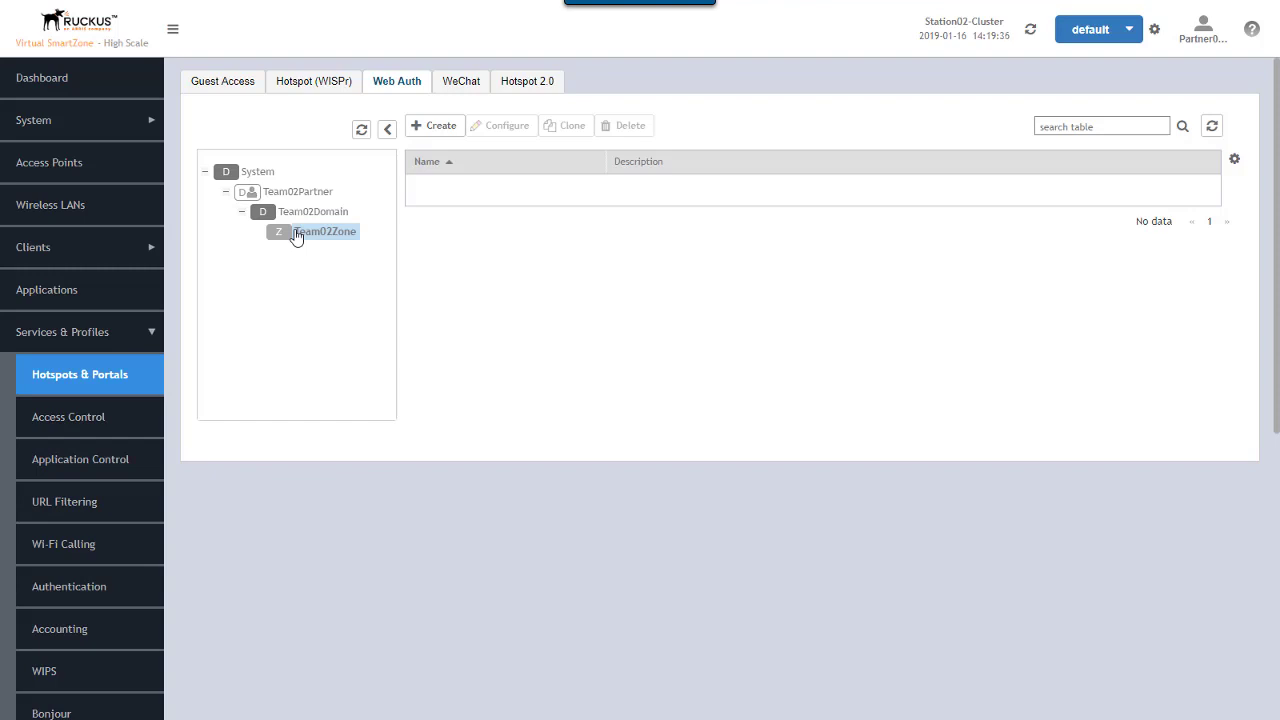
Step: Create a web authentication portal named 'Web Auth Portal', keeping English as its language
click(436, 140)
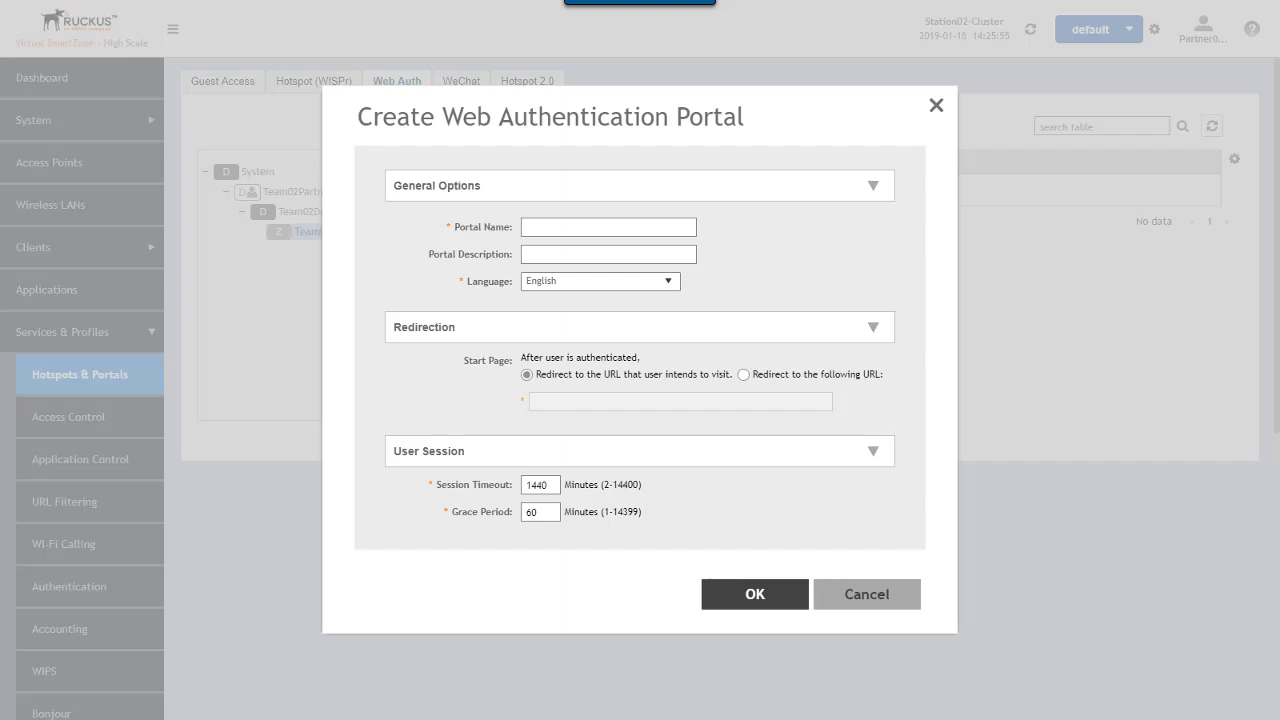
click(596, 229)
text(Web Auth Portal)
click(668, 285)
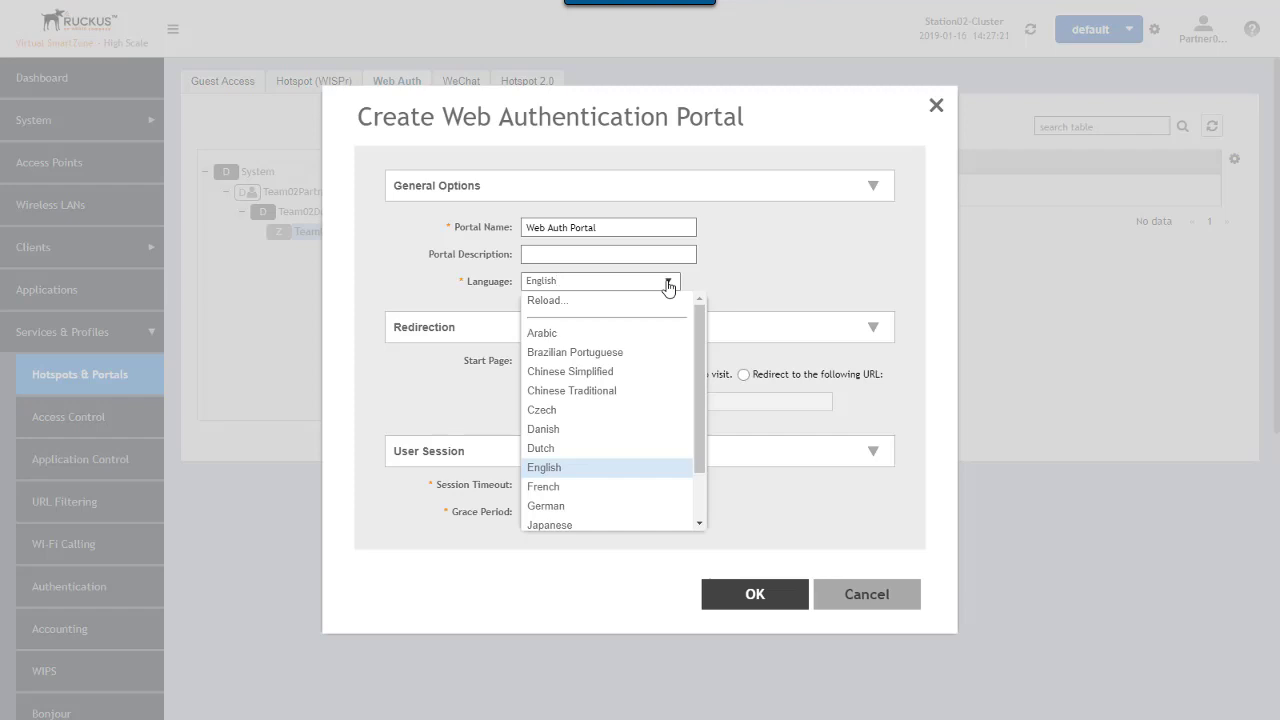
click(926, 268)
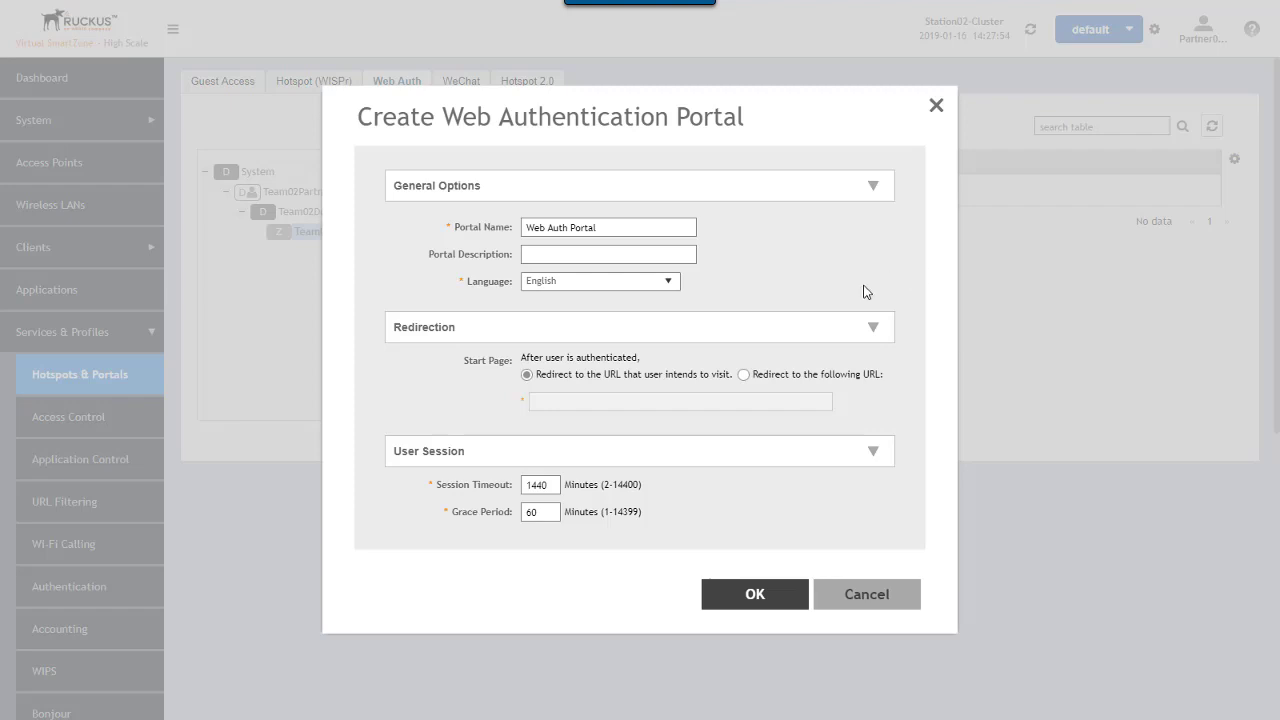
click(743, 375)
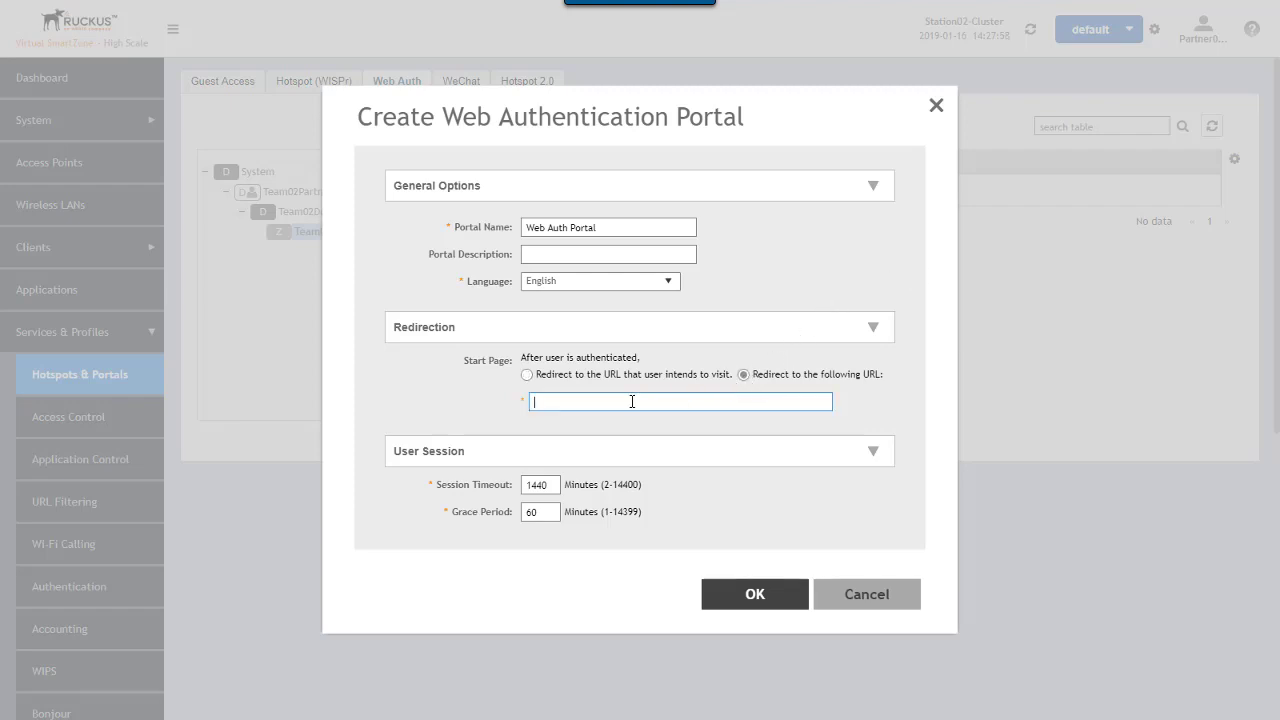
text(https://www.ruckuswireless.com)
Step: Save the portal and list the Wireless LANs for Team02Partner > Team02Domain > Team02Zone
click(767, 593)
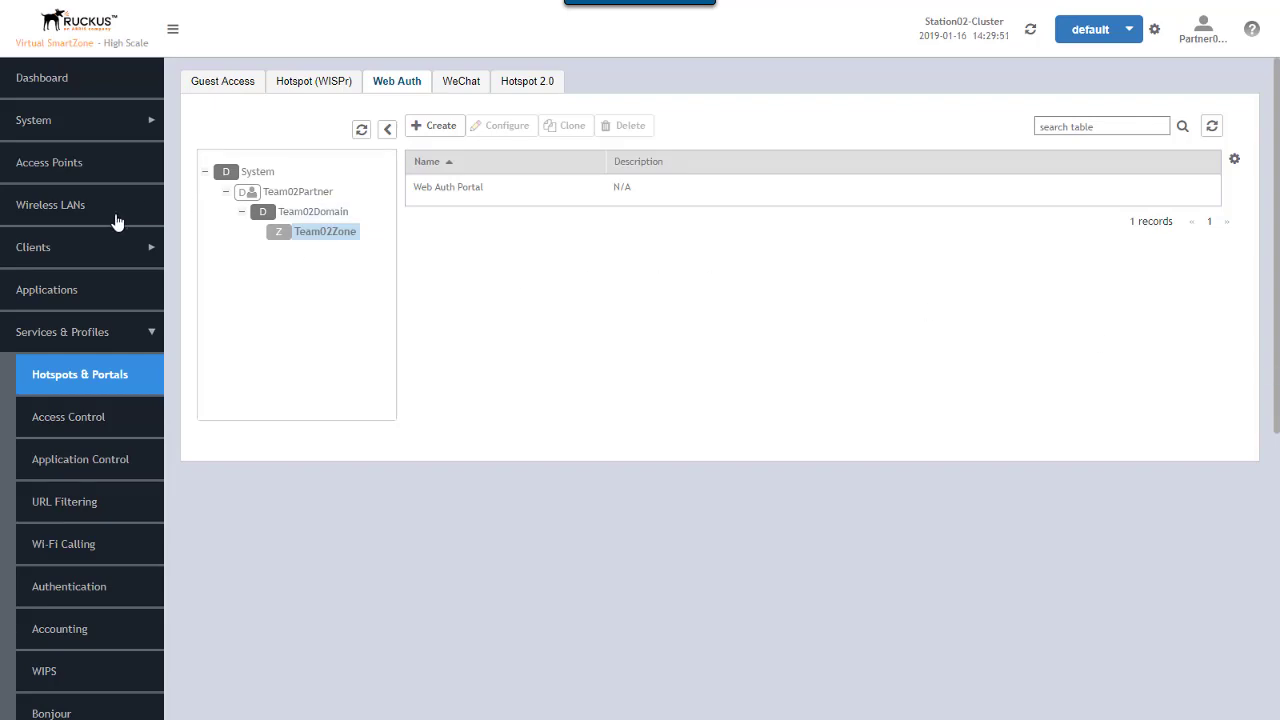
click(53, 213)
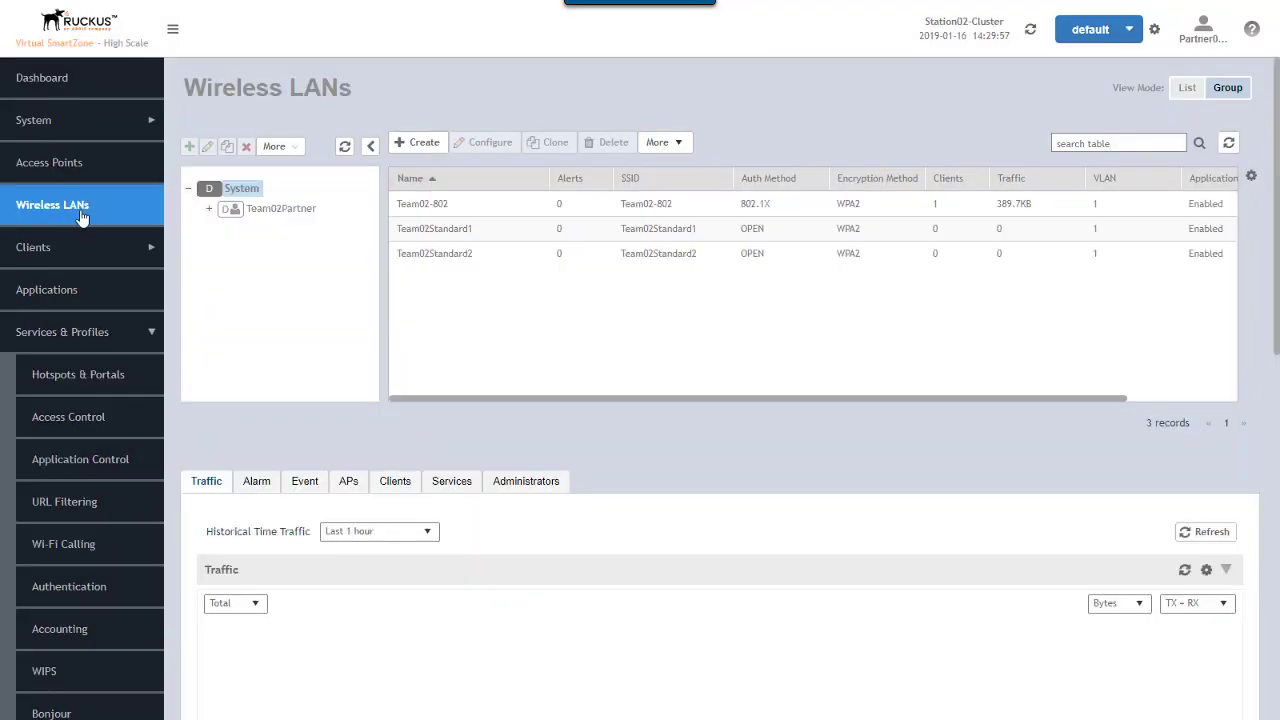
click(209, 210)
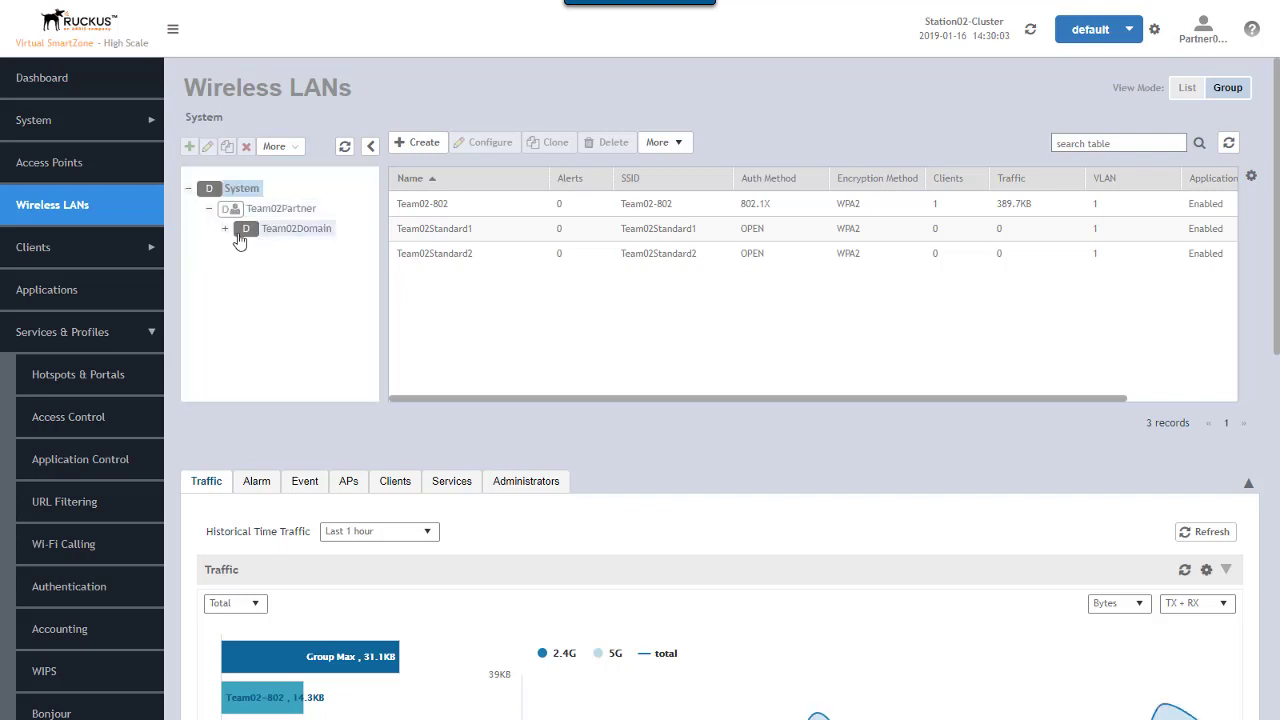
click(225, 229)
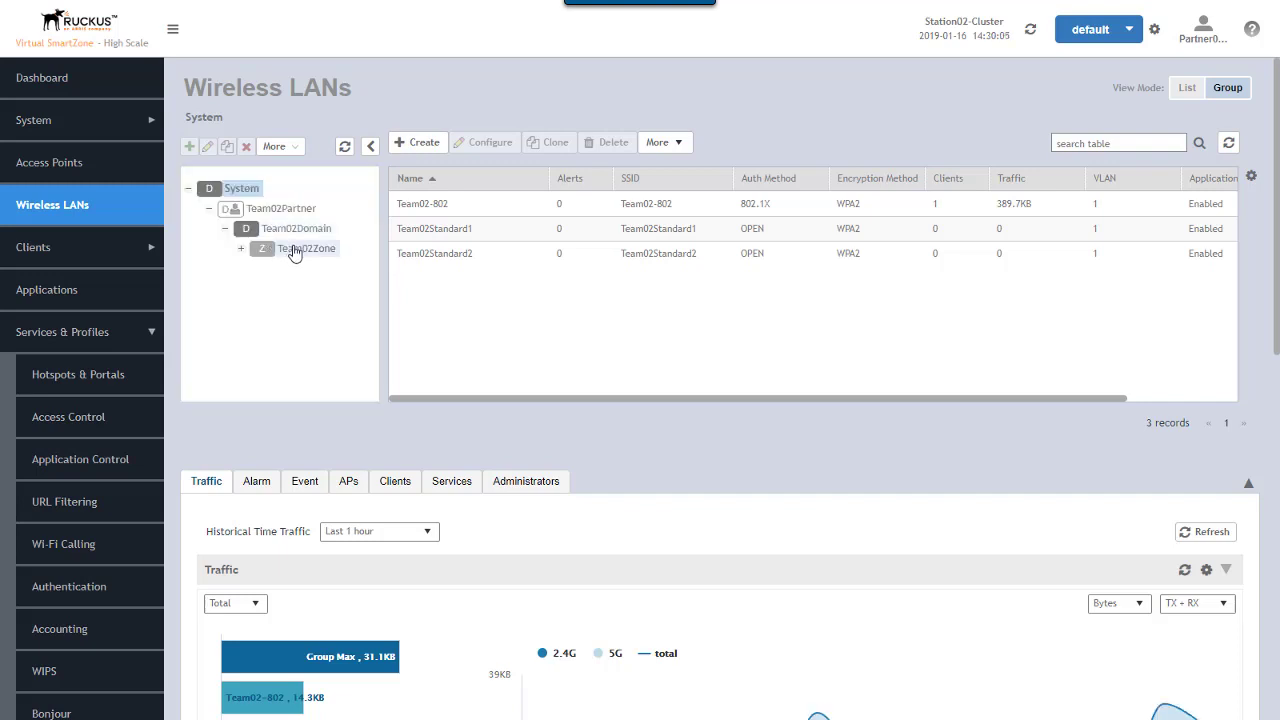
click(295, 250)
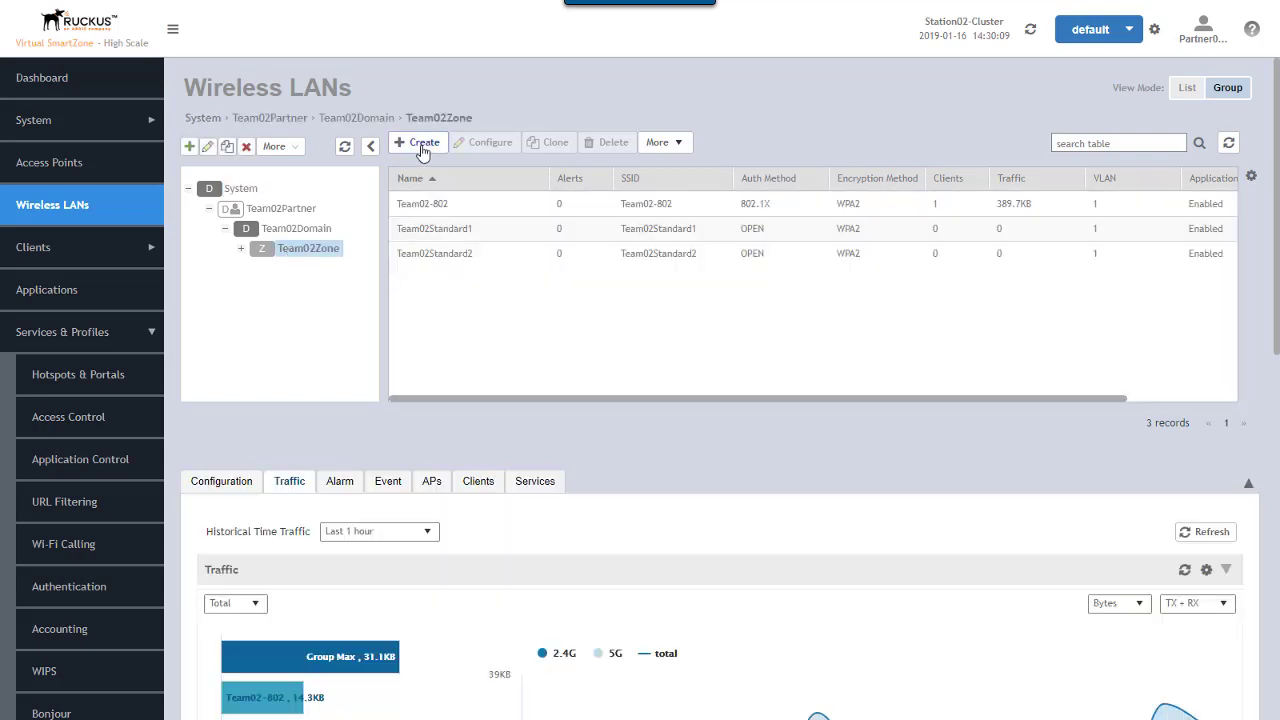
Step: Start a new WLAN with name and SSID 'WebAuth'
click(424, 146)
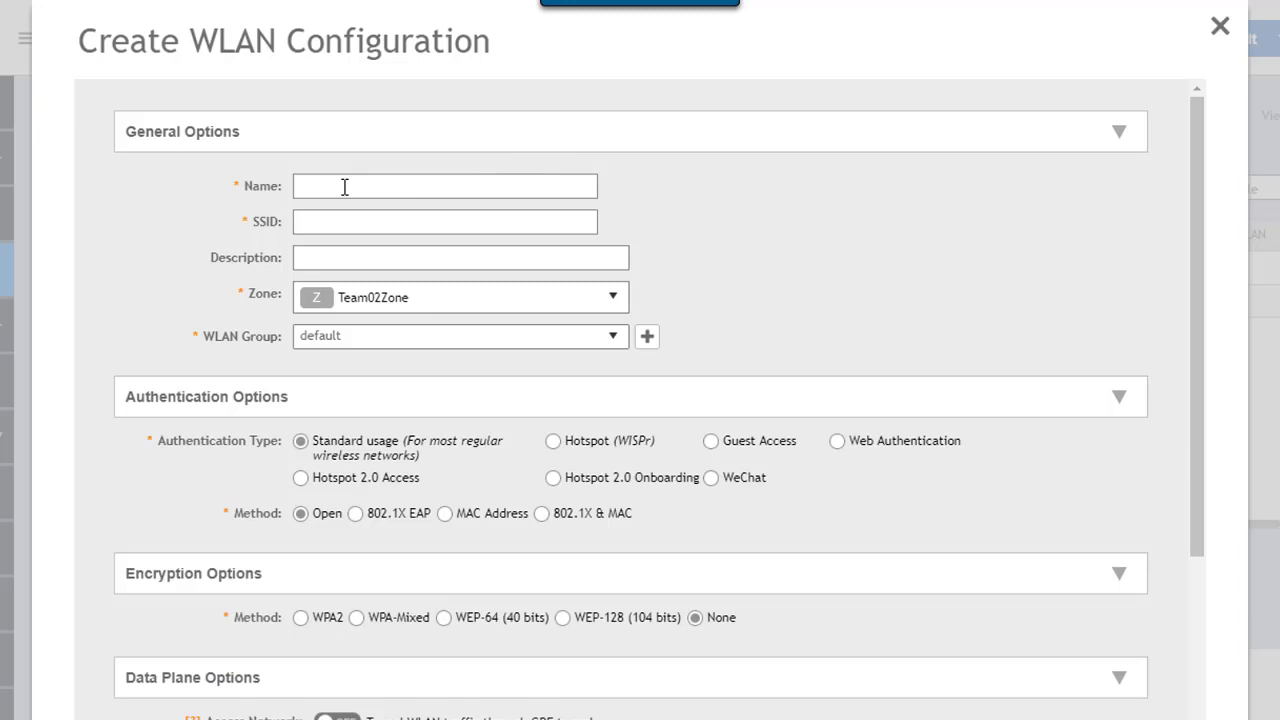
text(WebAuth)
click(460, 221)
text(WebAuth)
click(720, 290)
Step: Add the WLAN to Team02 WLAN Group1 and set its type to Web Authentication
click(612, 338)
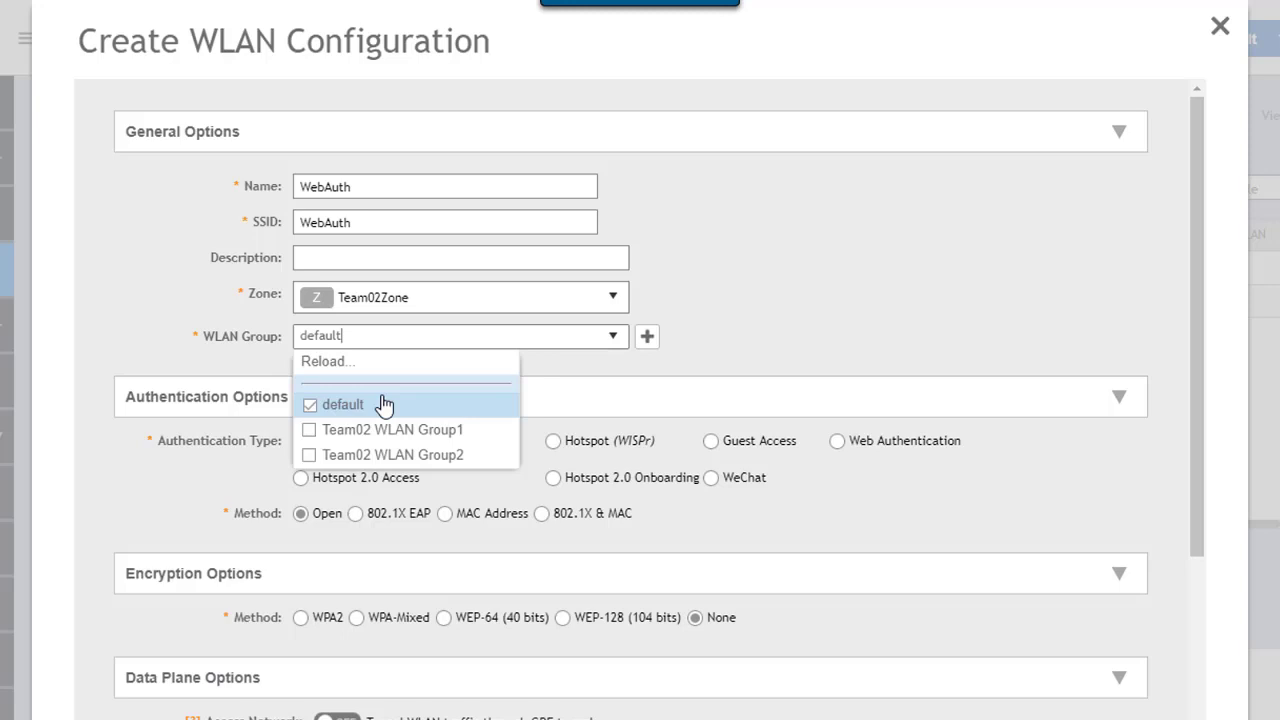
click(310, 433)
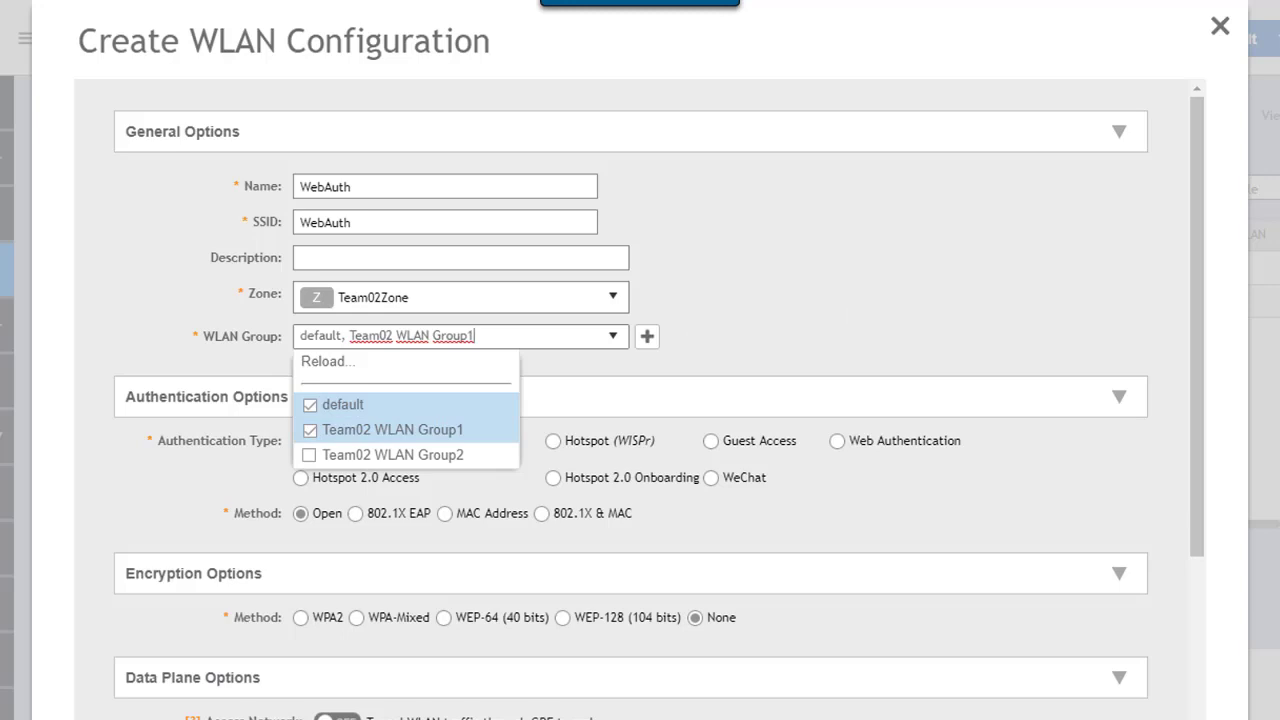
click(1128, 349)
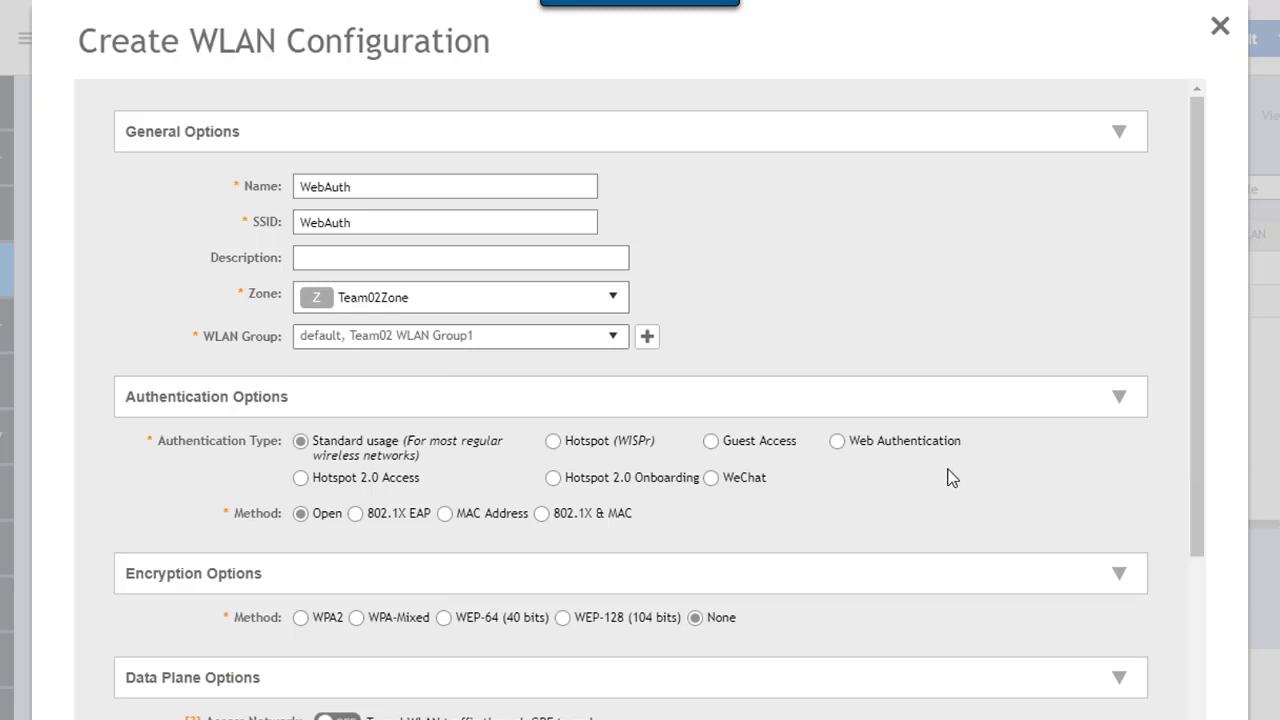
click(837, 442)
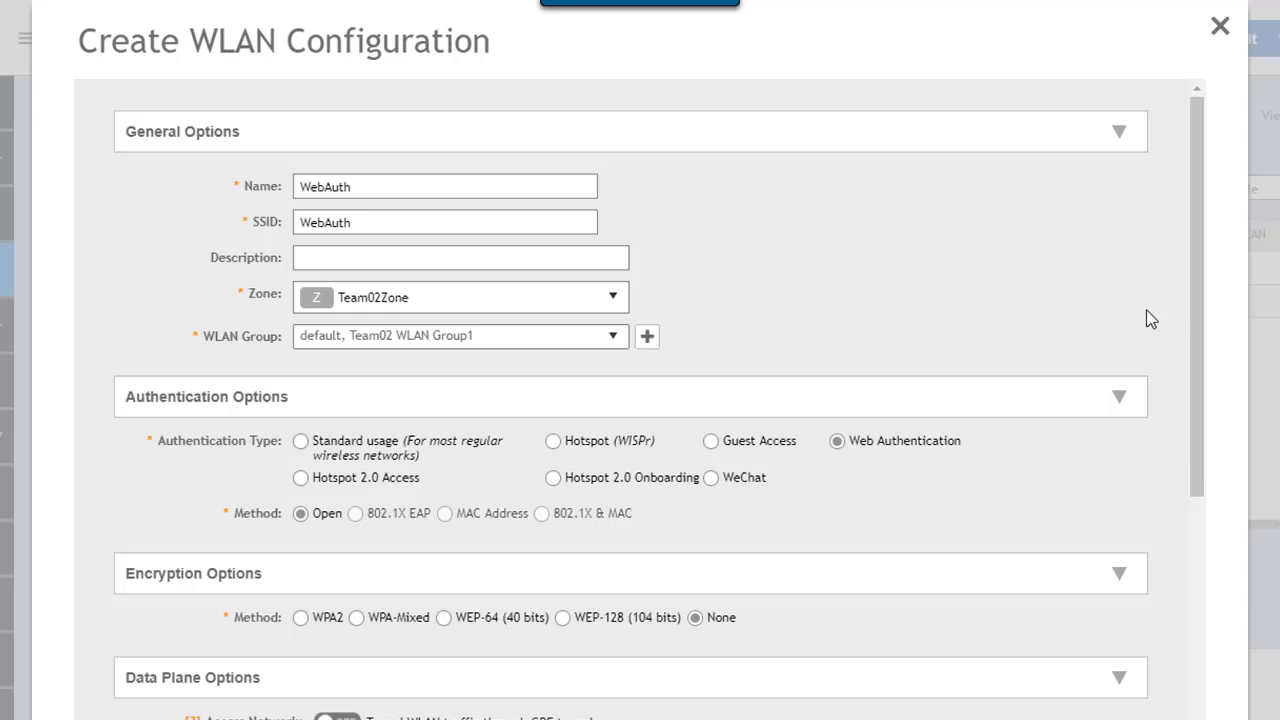
Step: Use Web Auth Portal and proxy authentication through the controller to Core AAA Proxy
drag(1195, 315, 1148, 535)
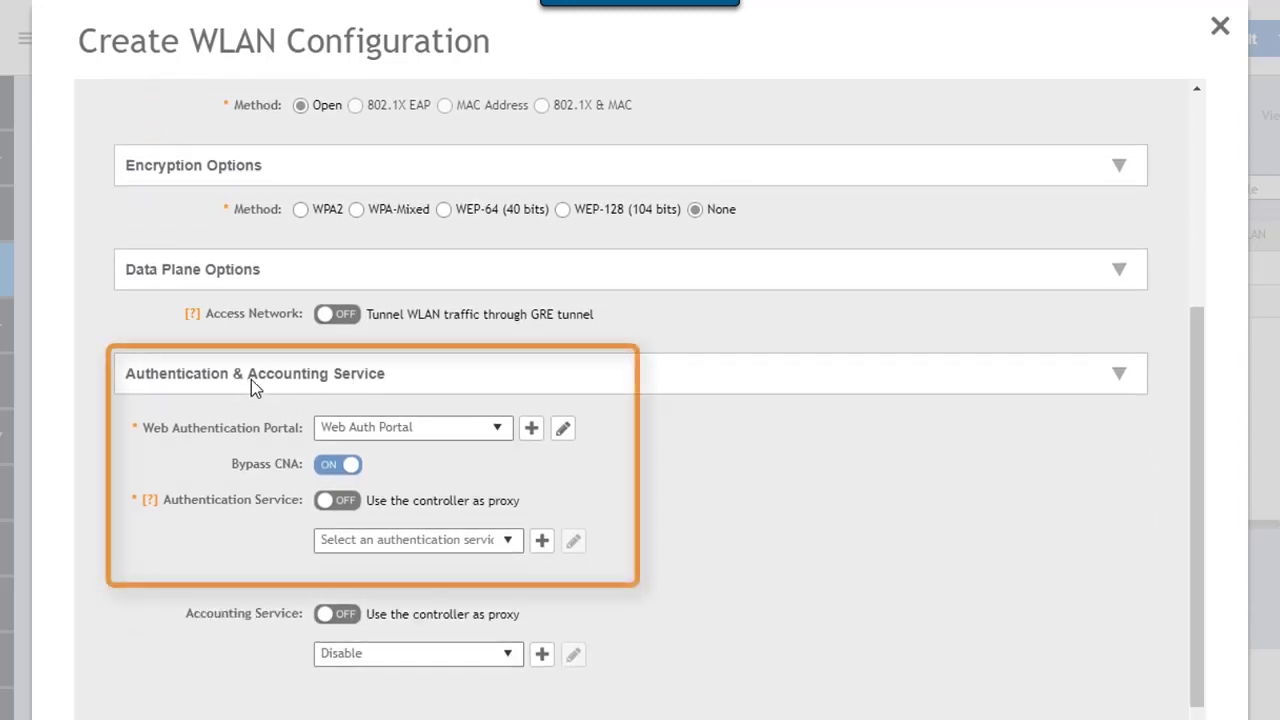
click(498, 430)
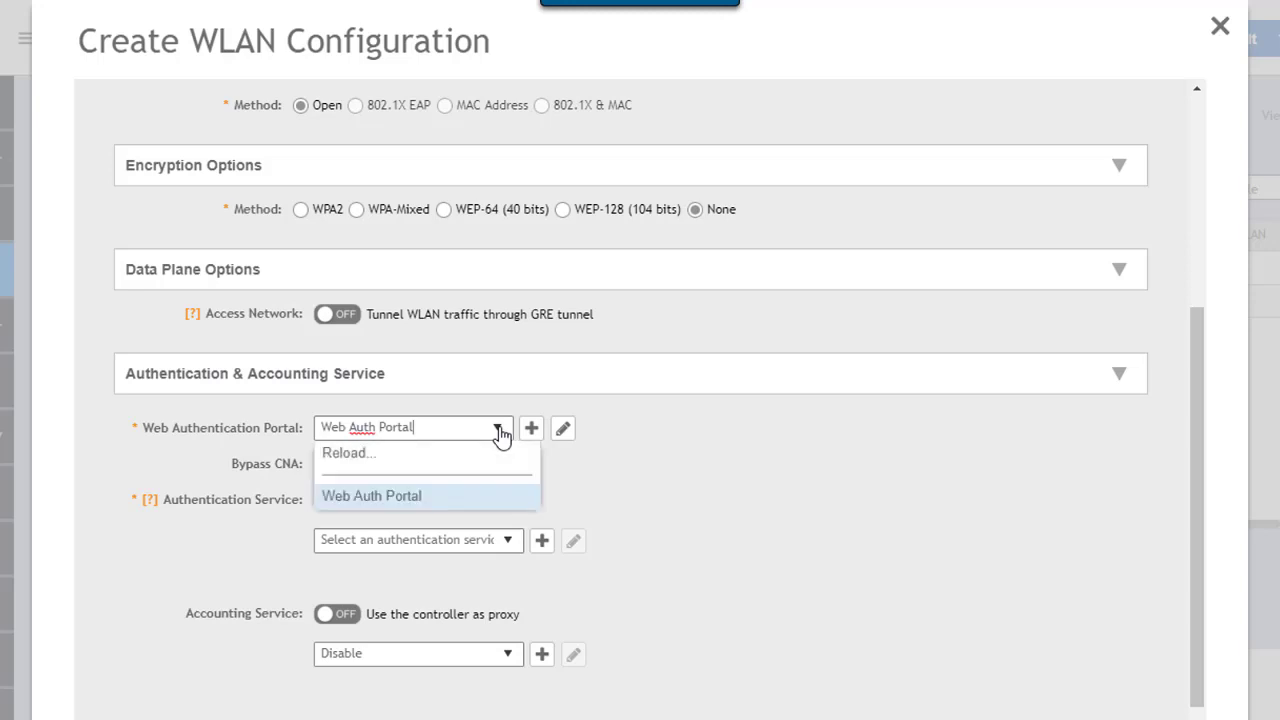
click(658, 433)
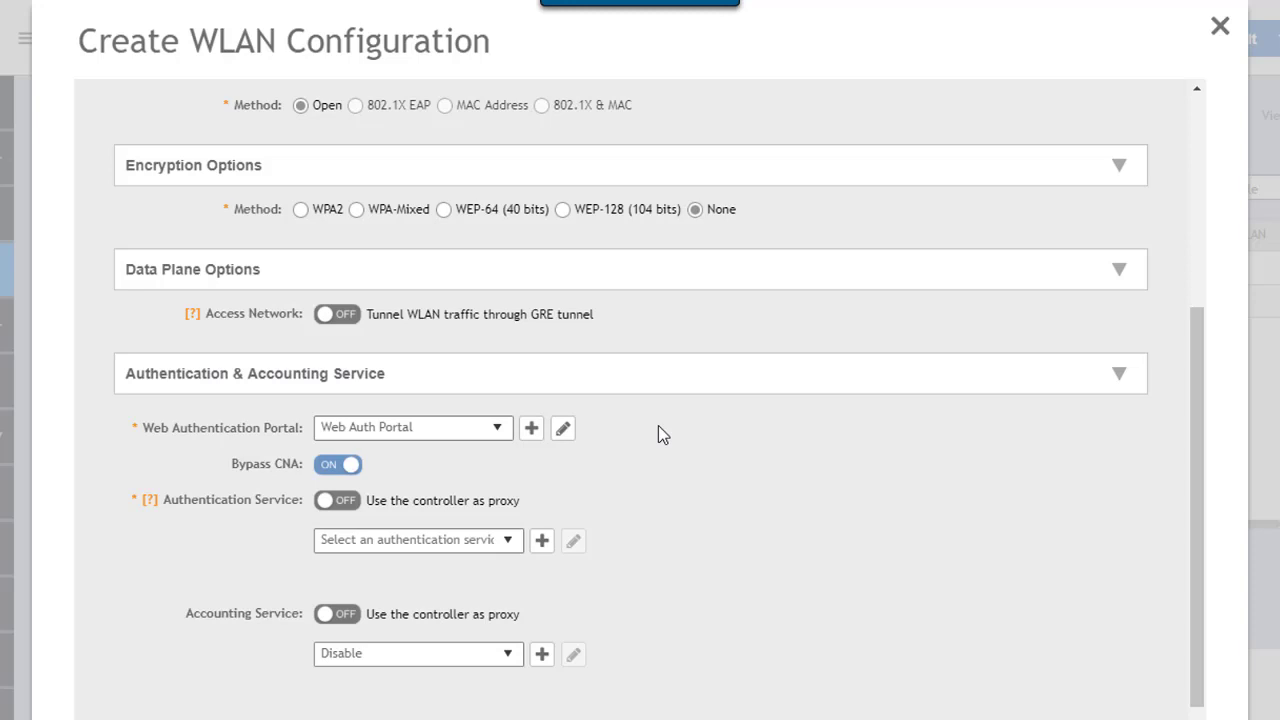
click(350, 504)
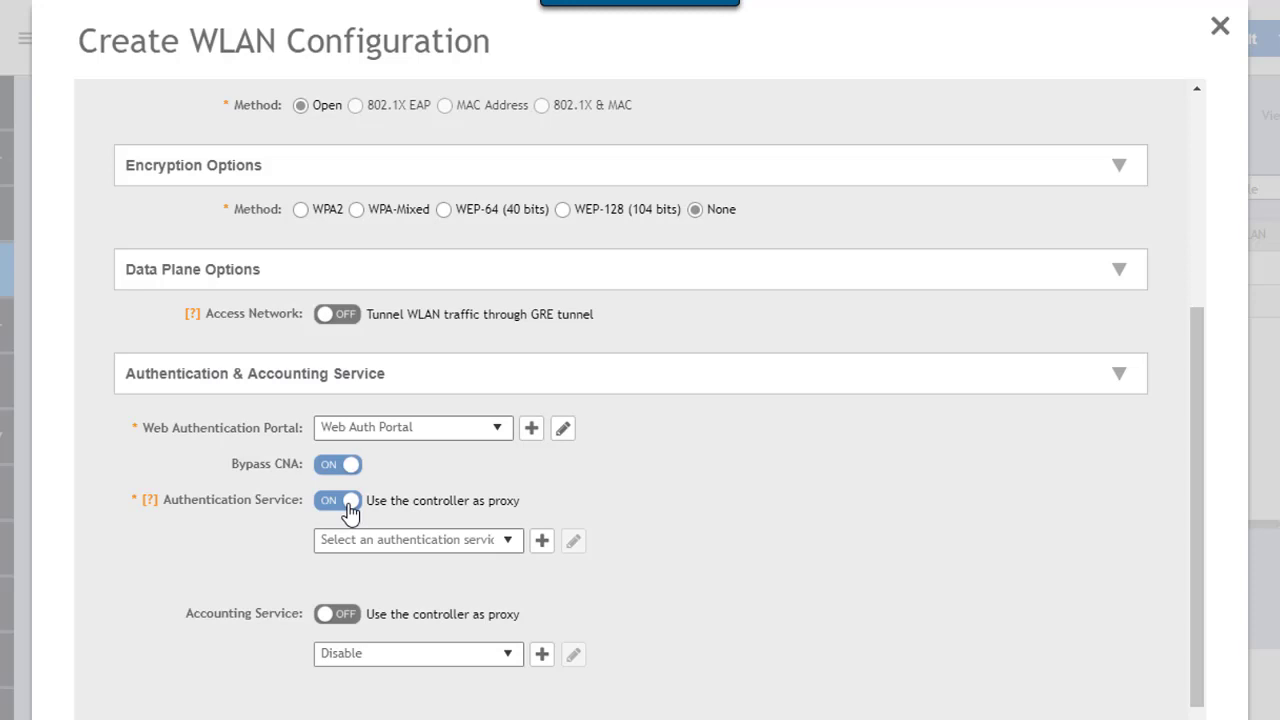
click(510, 543)
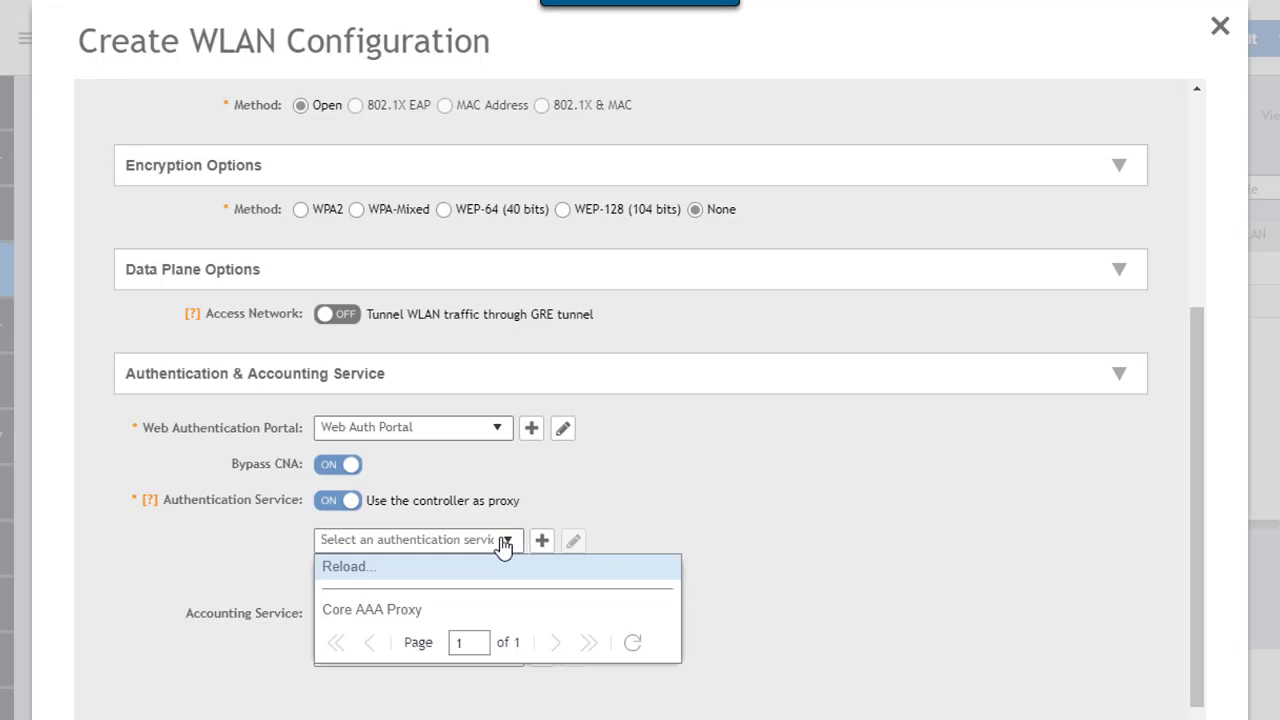
click(420, 611)
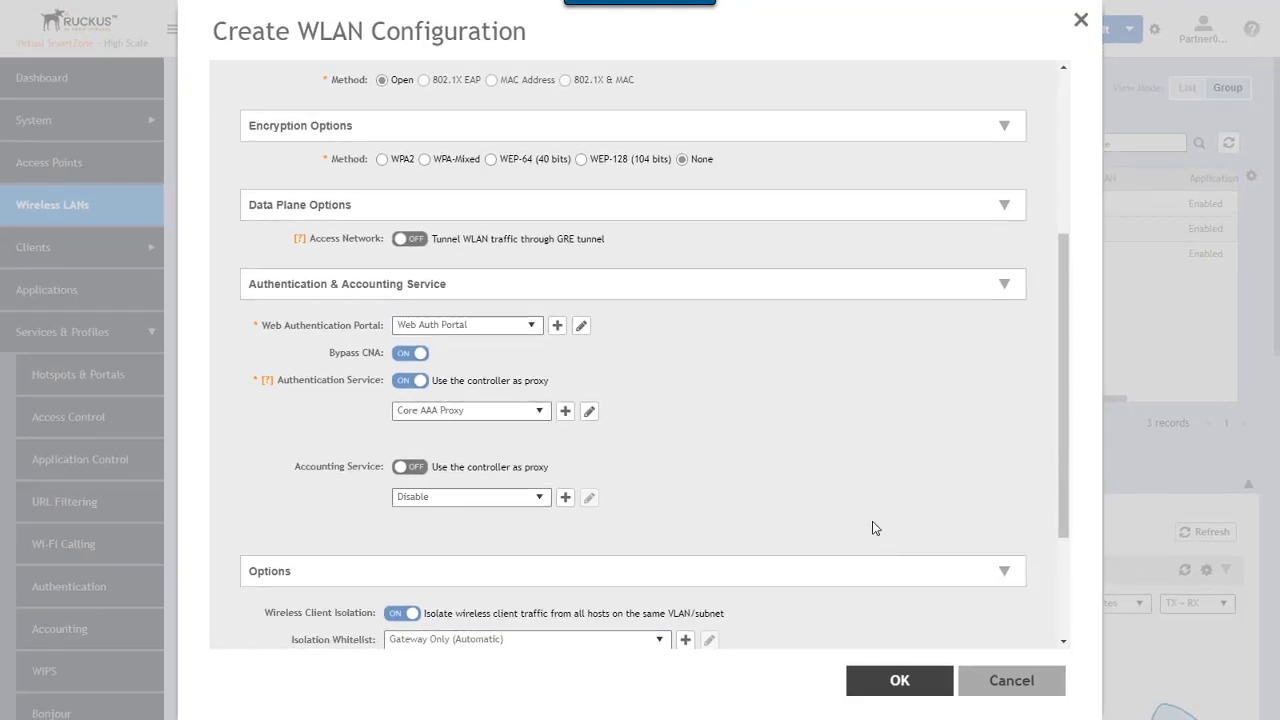
Step: Save the WebAuth WLAN, then join the WebAuth Wi-Fi network from the remote PC
click(899, 681)
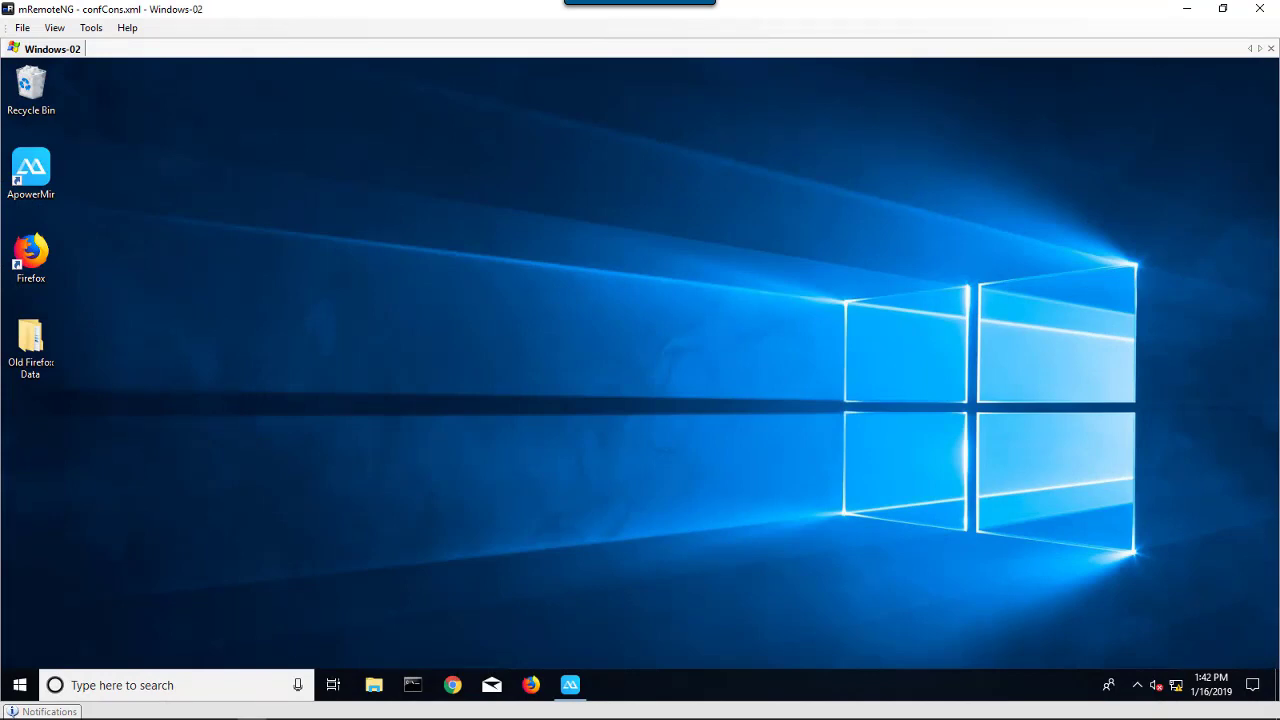
click(1176, 686)
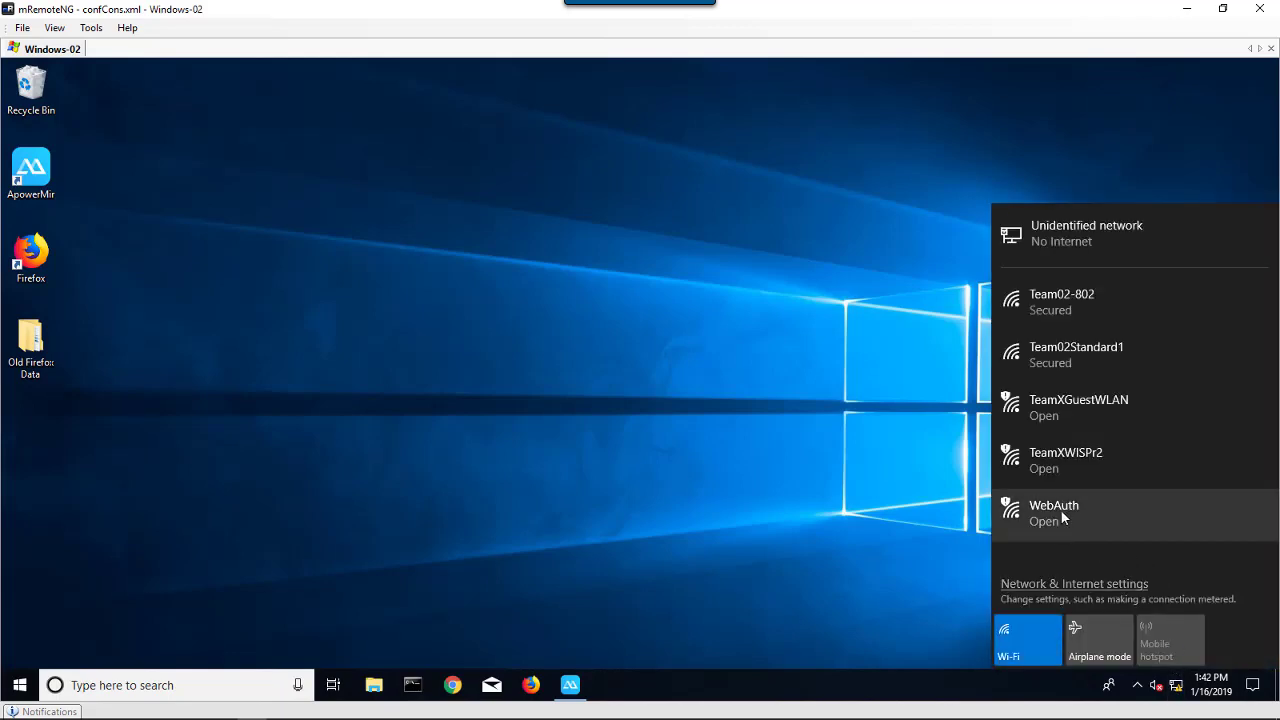
click(1061, 511)
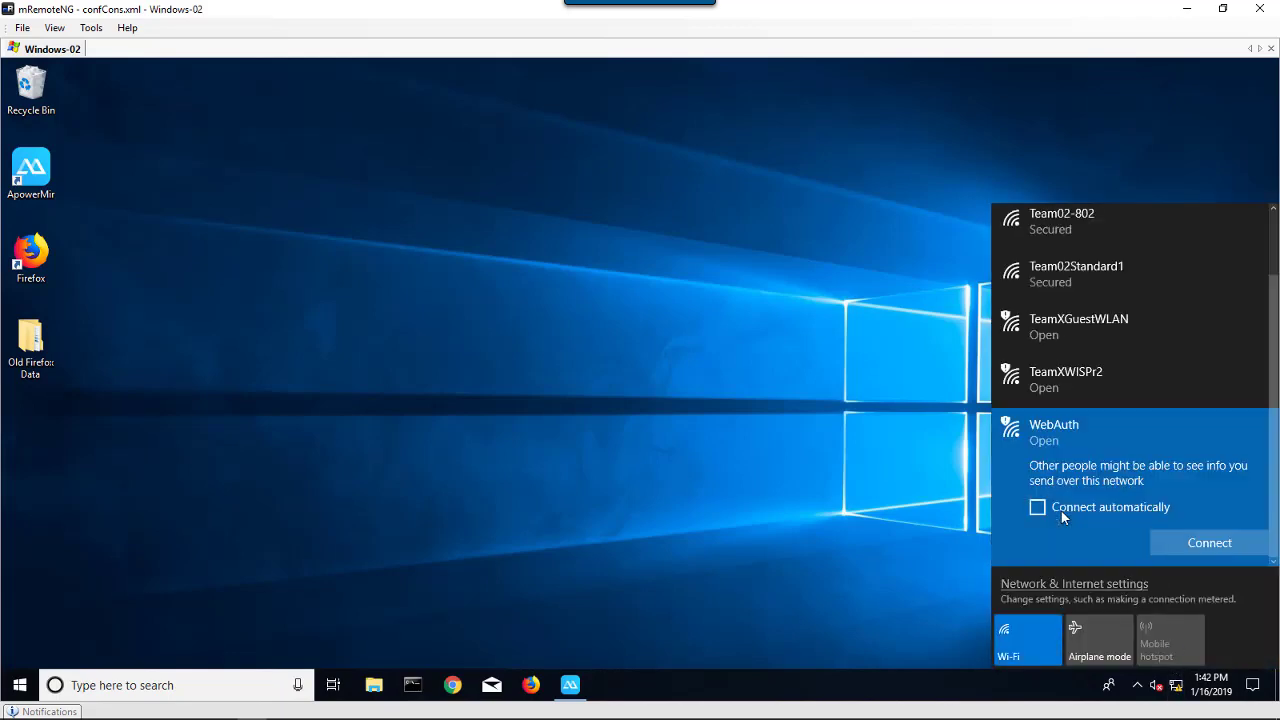
click(1202, 541)
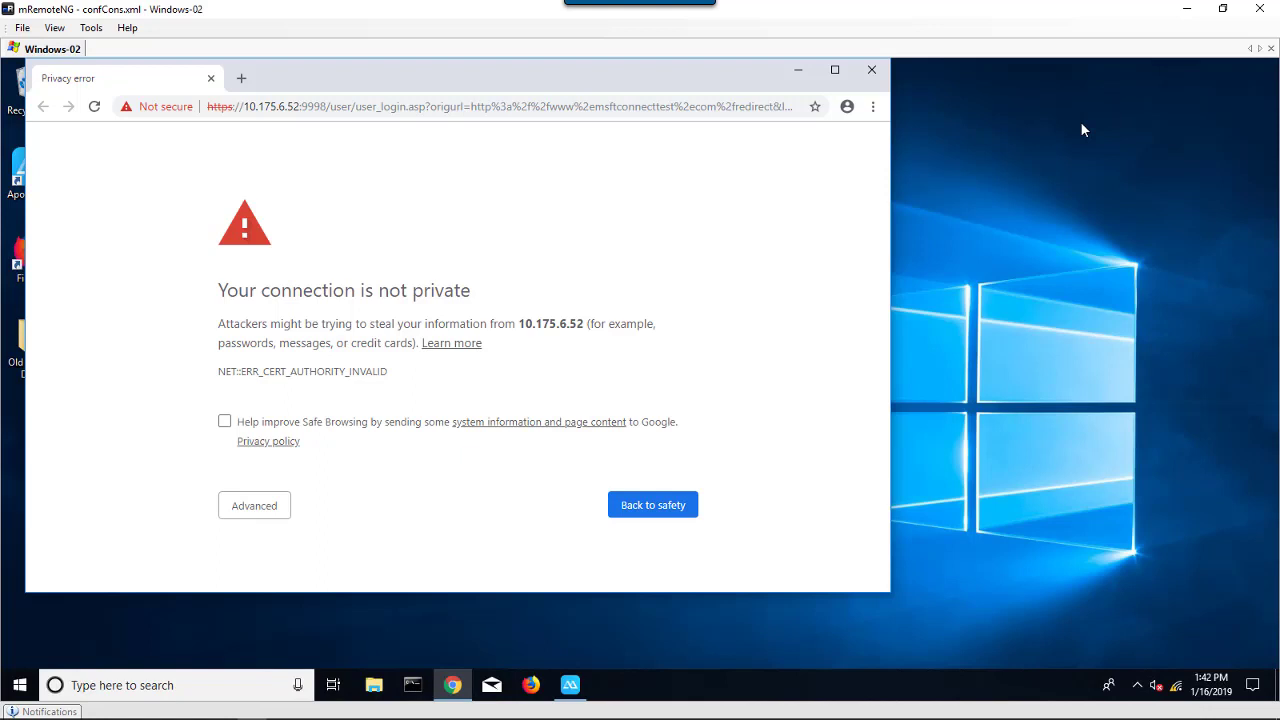
Step: Bypass the certificate warning and proceed to 10.175.6.52
click(258, 506)
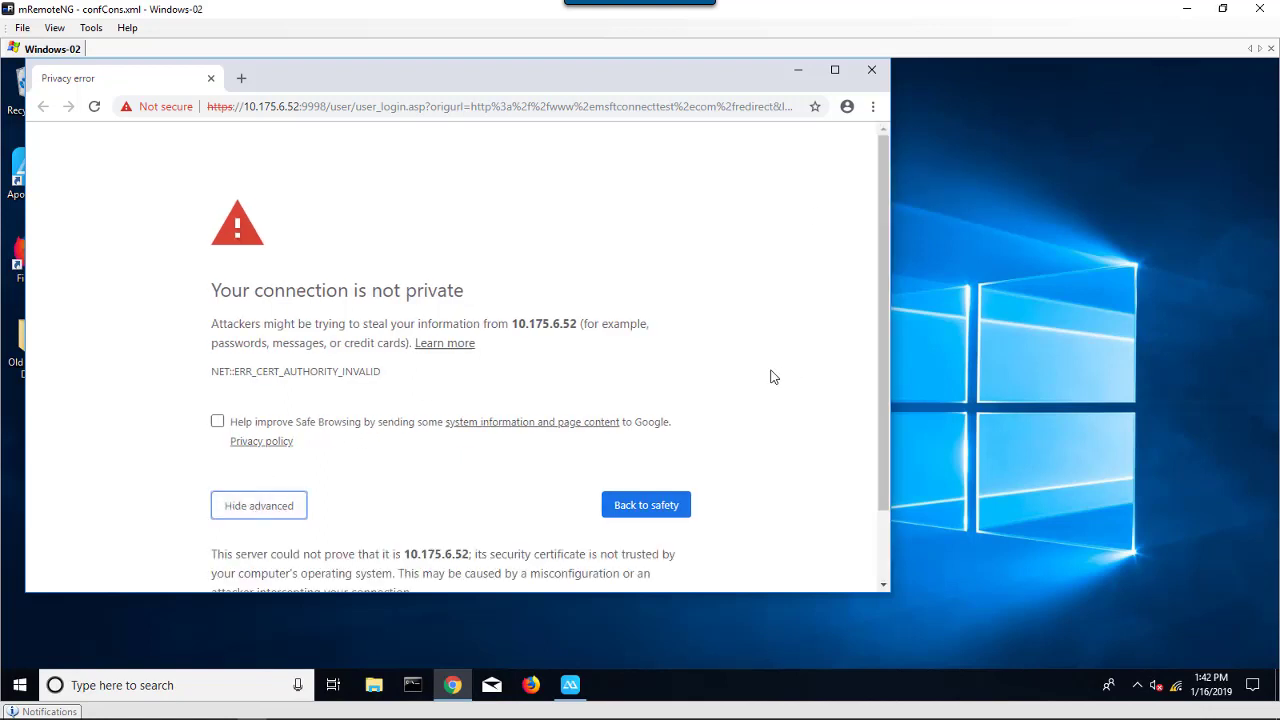
scroll(770, 376, down, 1)
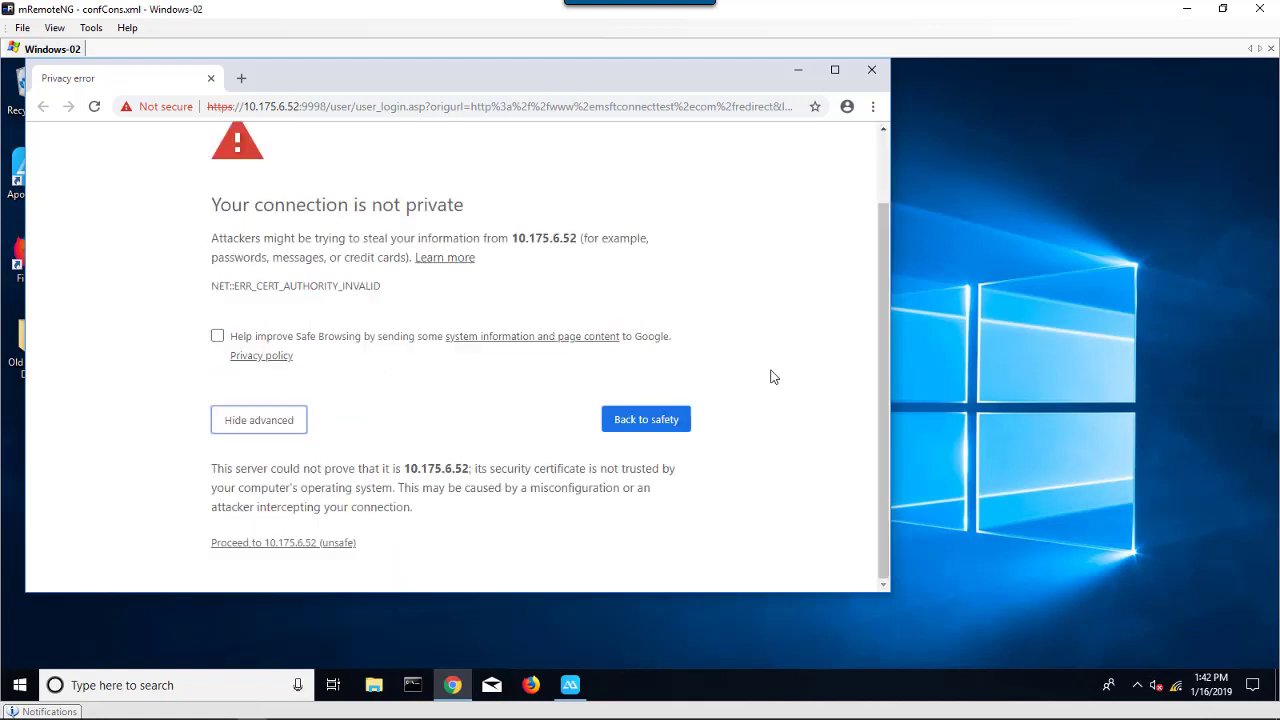
click(324, 545)
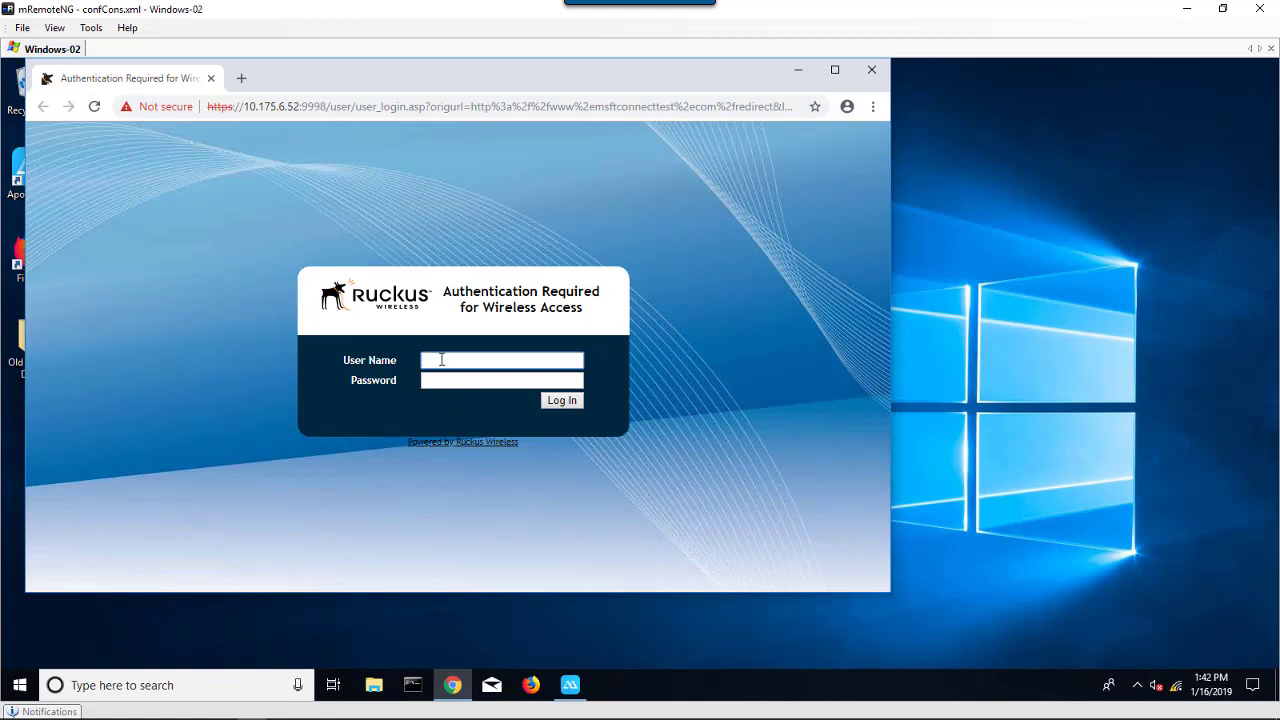
text(Team02User)
key(Tab)
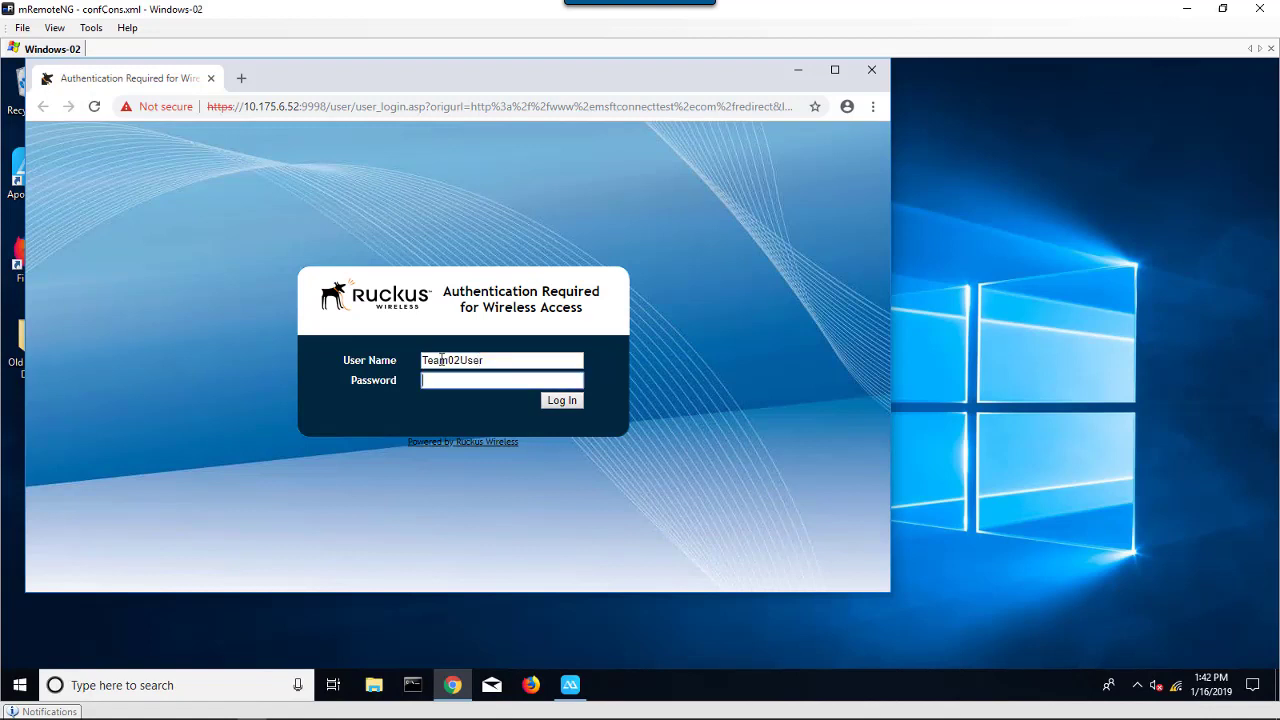
text(********)
key(Return)
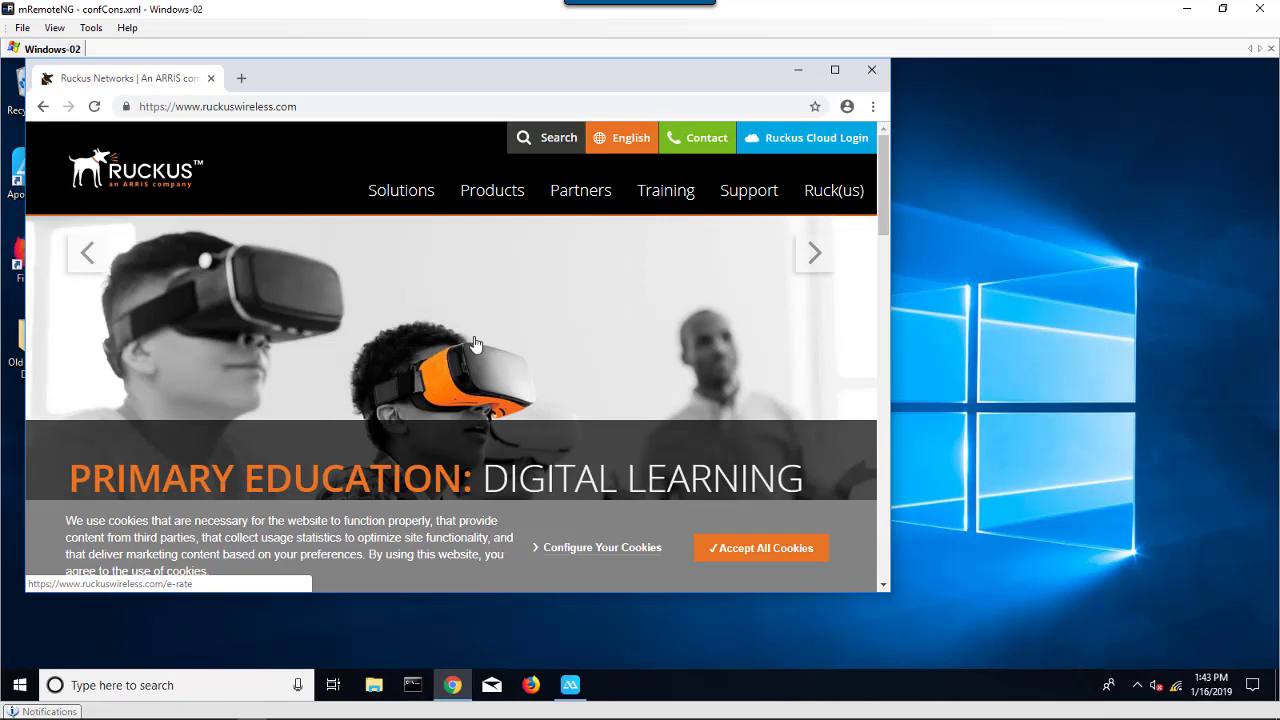
Step: Replace 'www' with 'support' in the address to load support.ruckuswireless.com
double_click(191, 108)
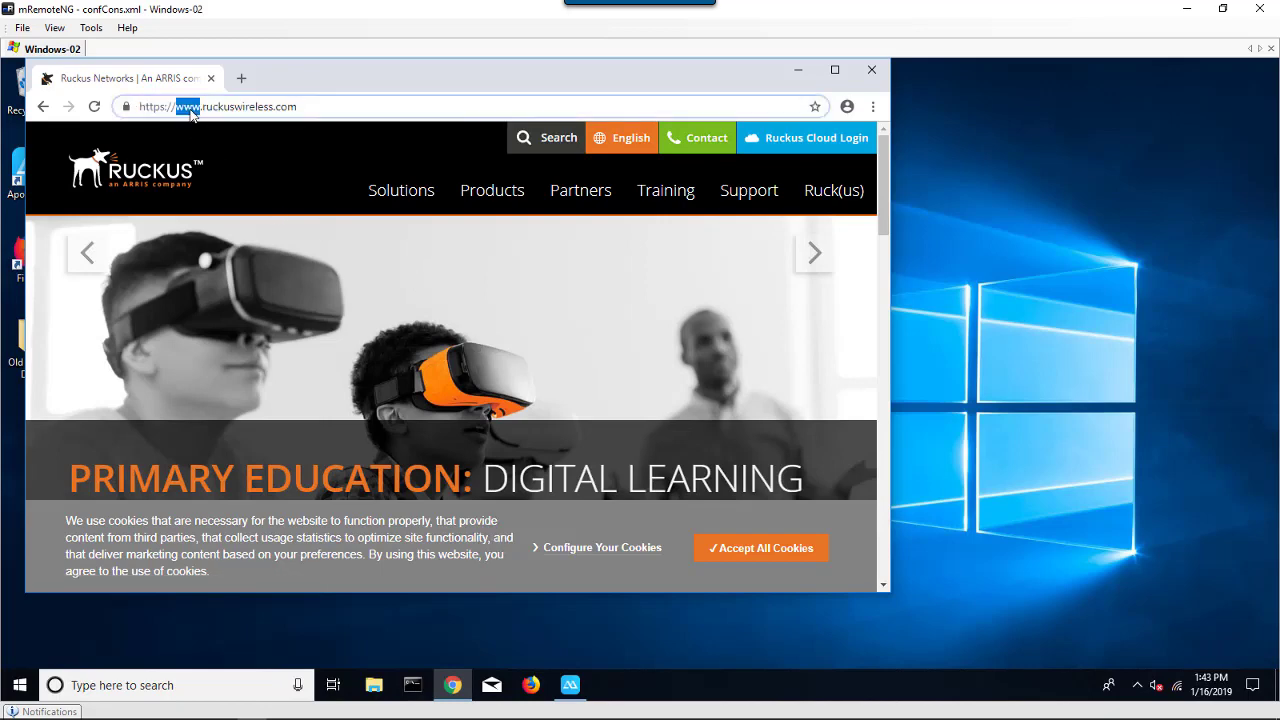
text(support)
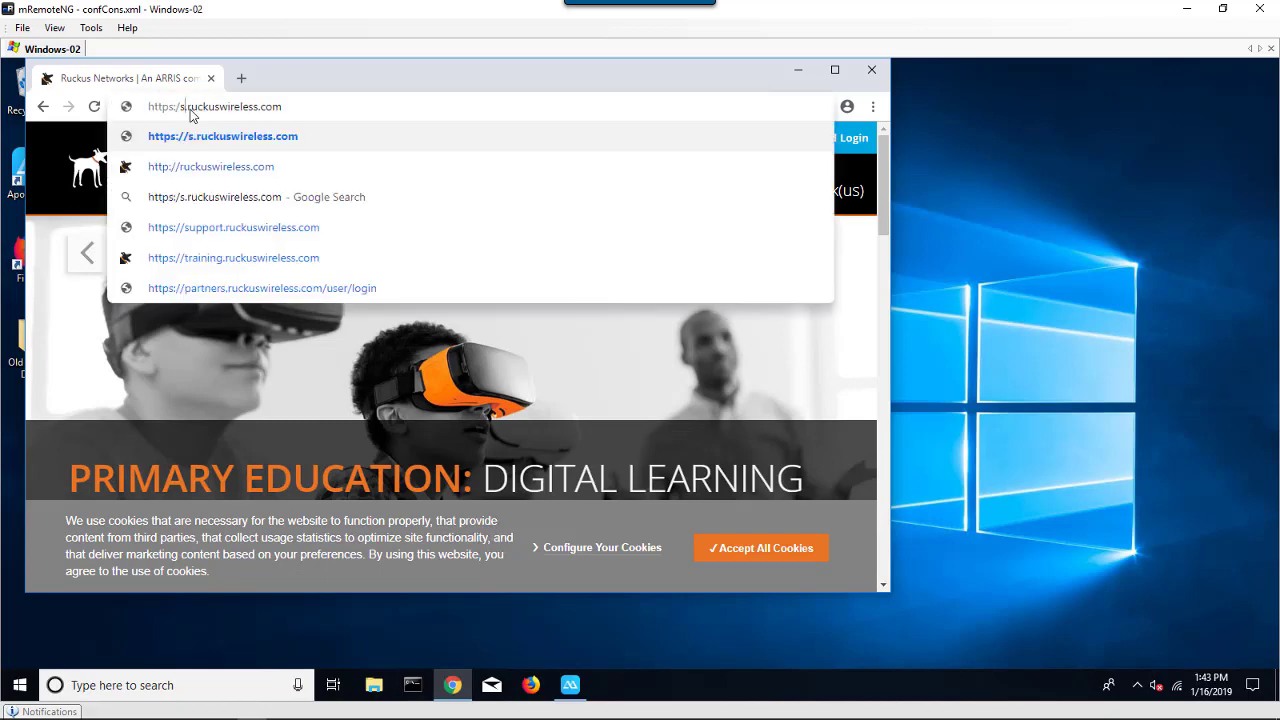
key(Return)
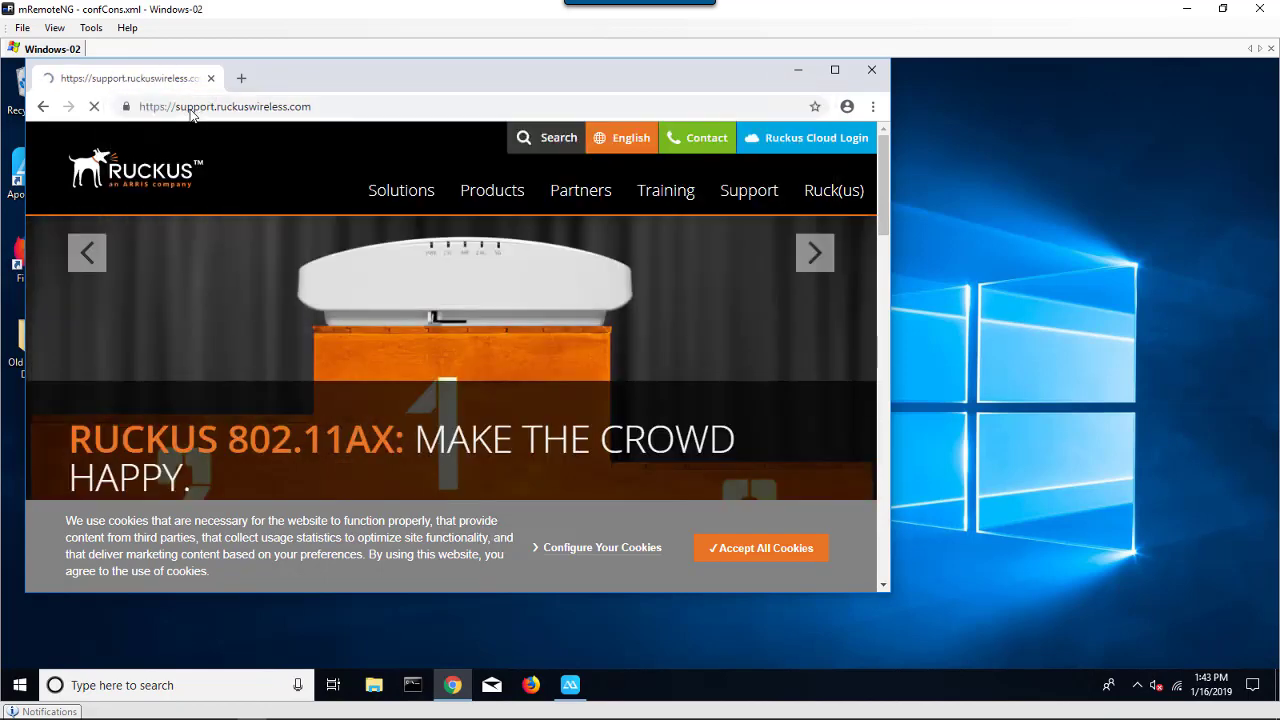